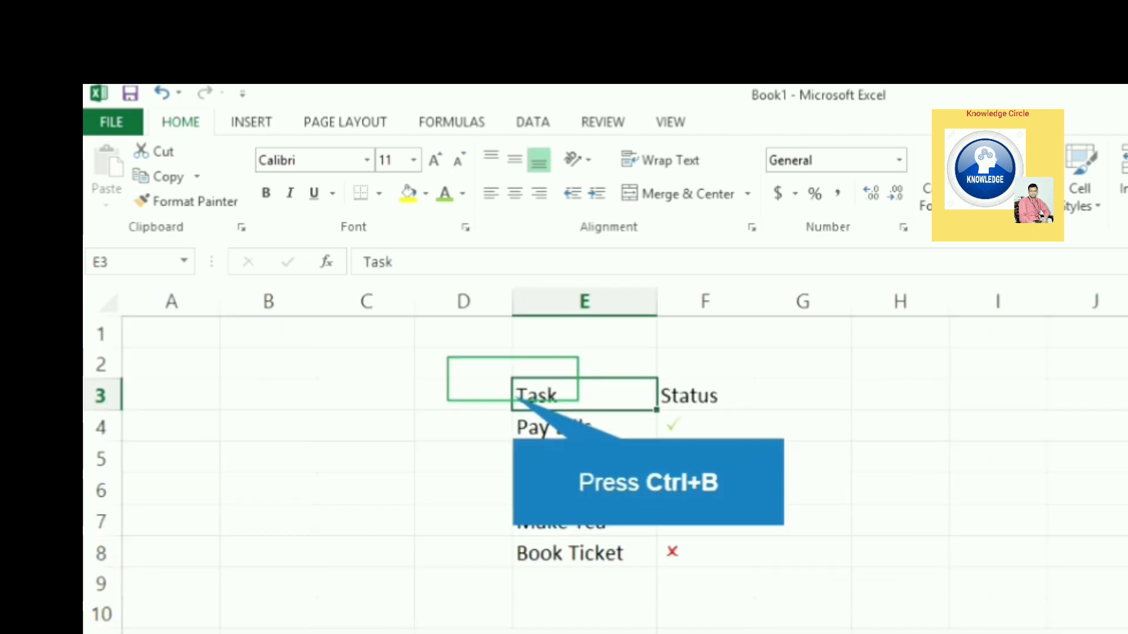
- Make the Task and Status headers in cells E3 and F3 bold
key("ctrl+b")
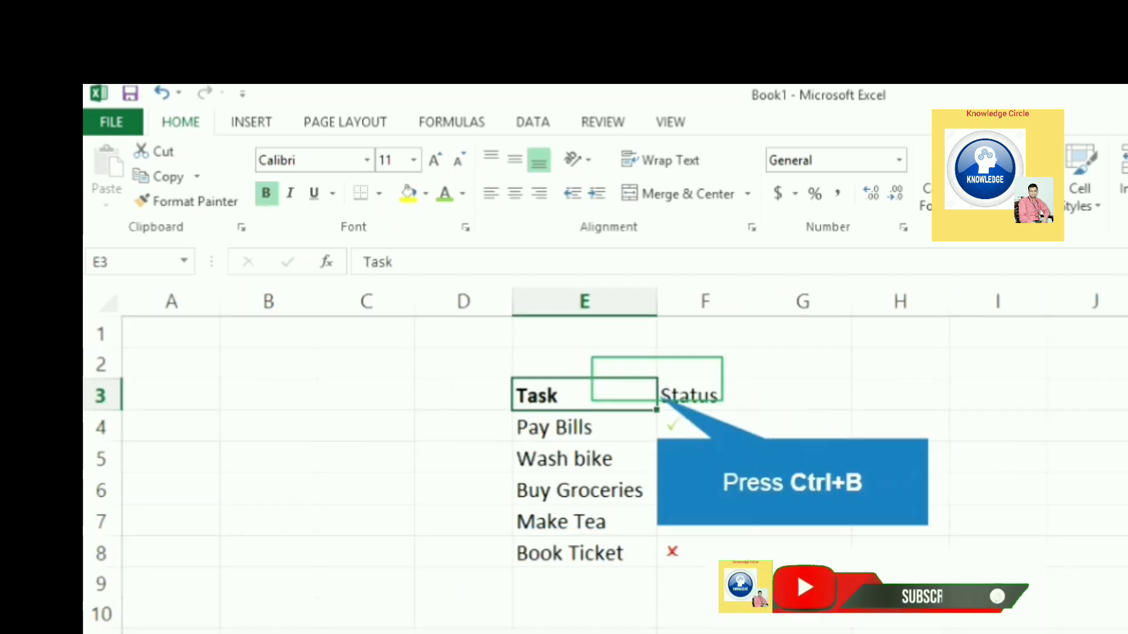
left_click(705, 395)
key("ctrl+b")
left_click(900, 583)
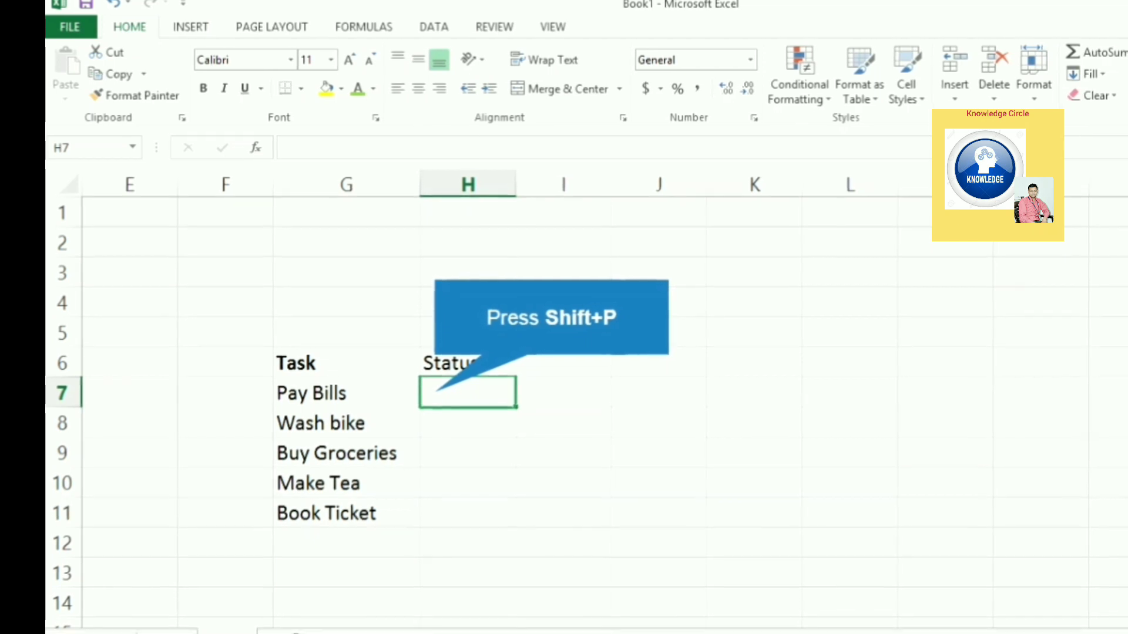
- Enter P in the Pay Bills status cell H7 and try to format it as Wingdings 2 at size 12
type("P")
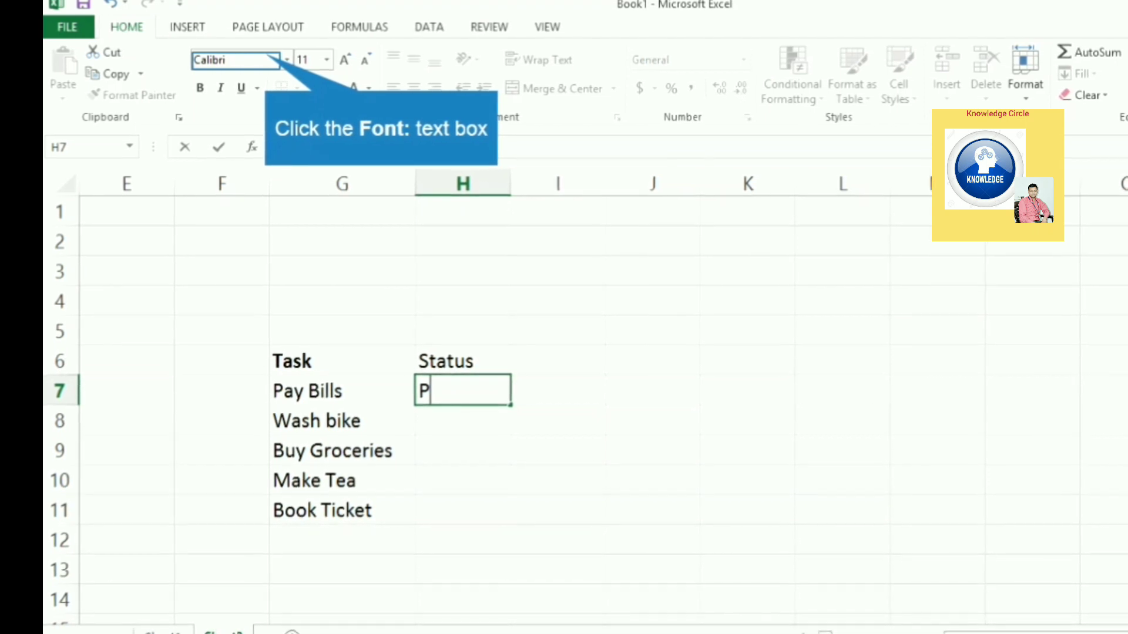
left_click(236, 60)
type("Wingdings")
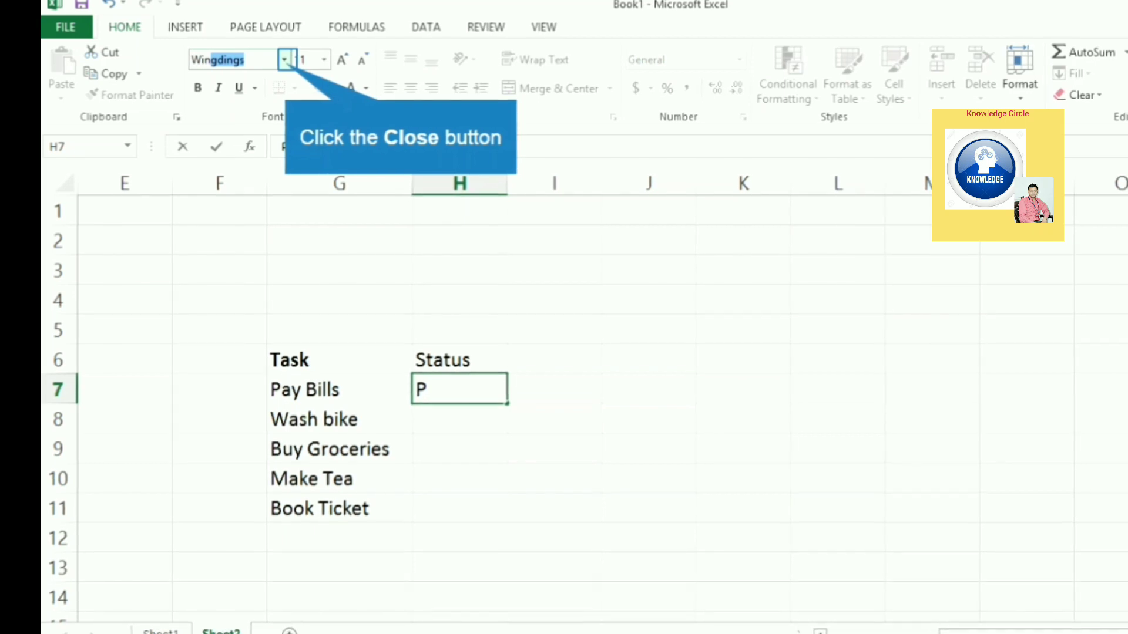
left_click(285, 60)
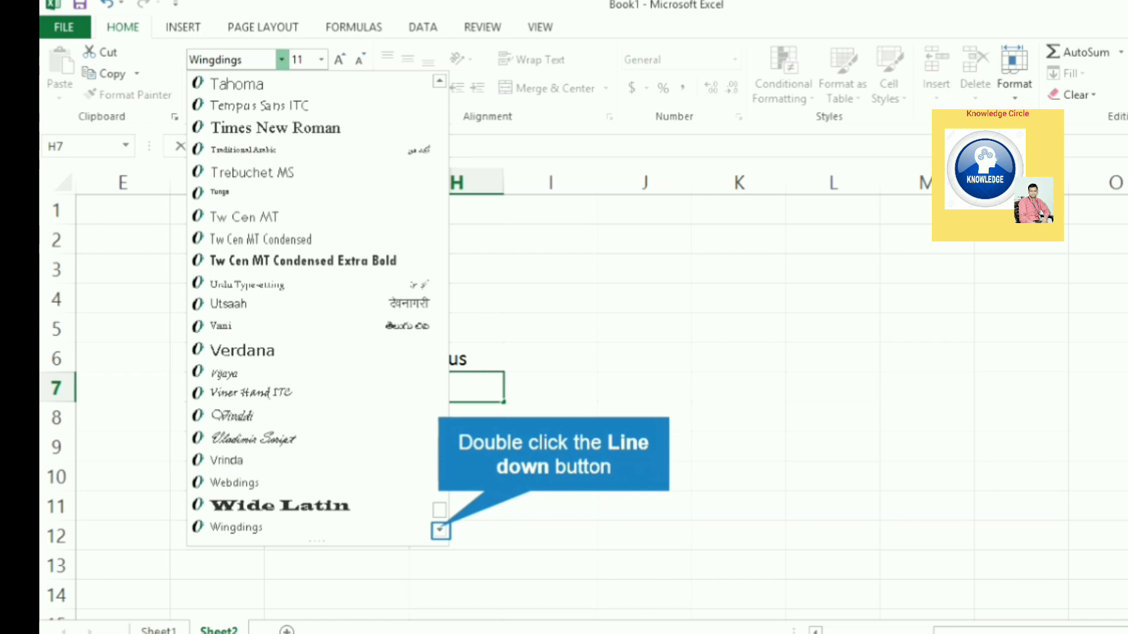
double_click(441, 531)
left_click(385, 505)
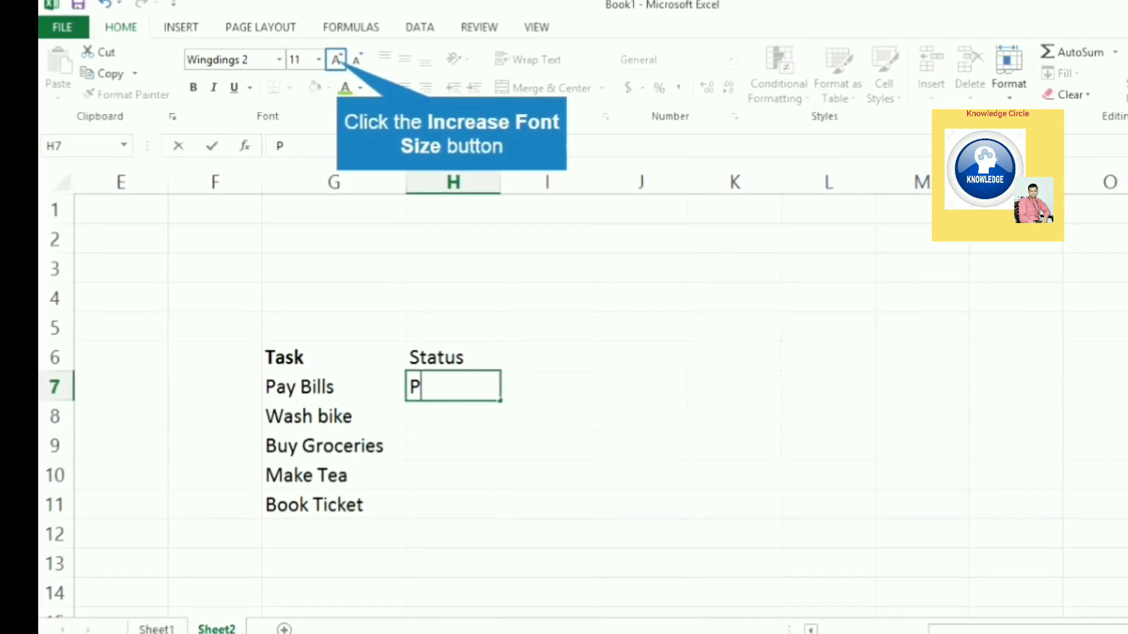
left_click(335, 59)
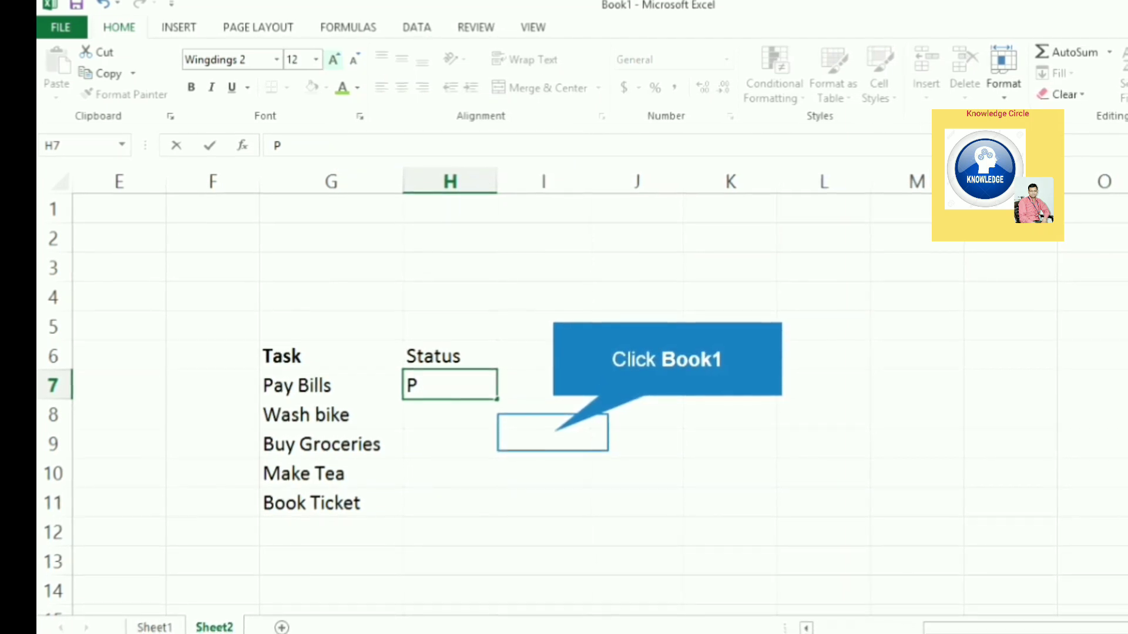
left_click(554, 433)
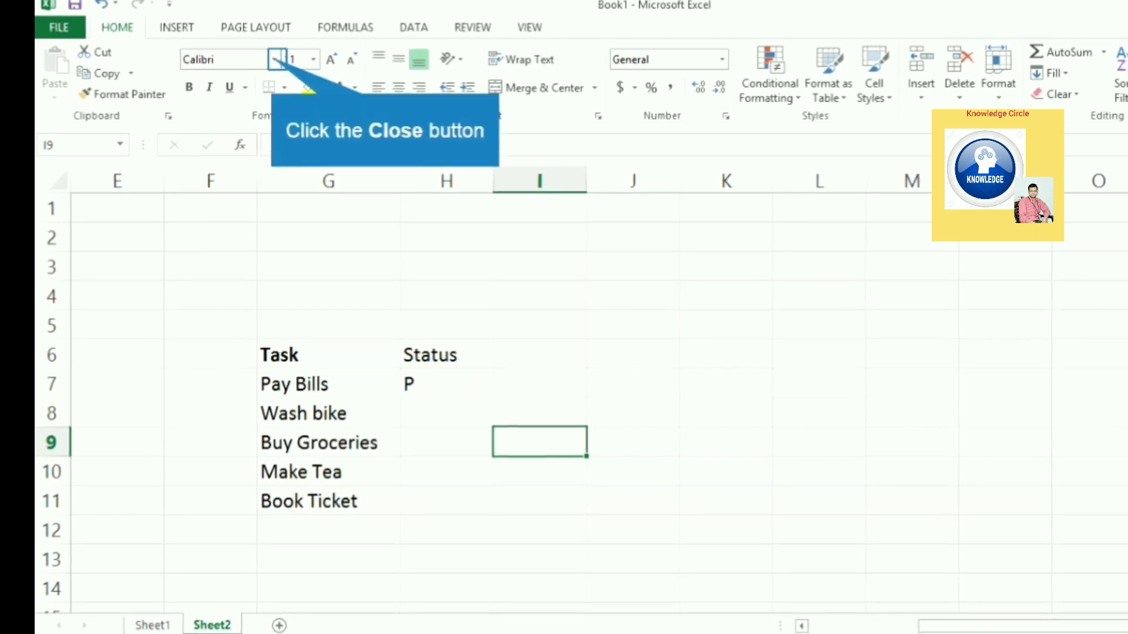
- Set cell H7 to the Wingdings 2 font with a green font color and fill it down to H8
left_click(446, 383)
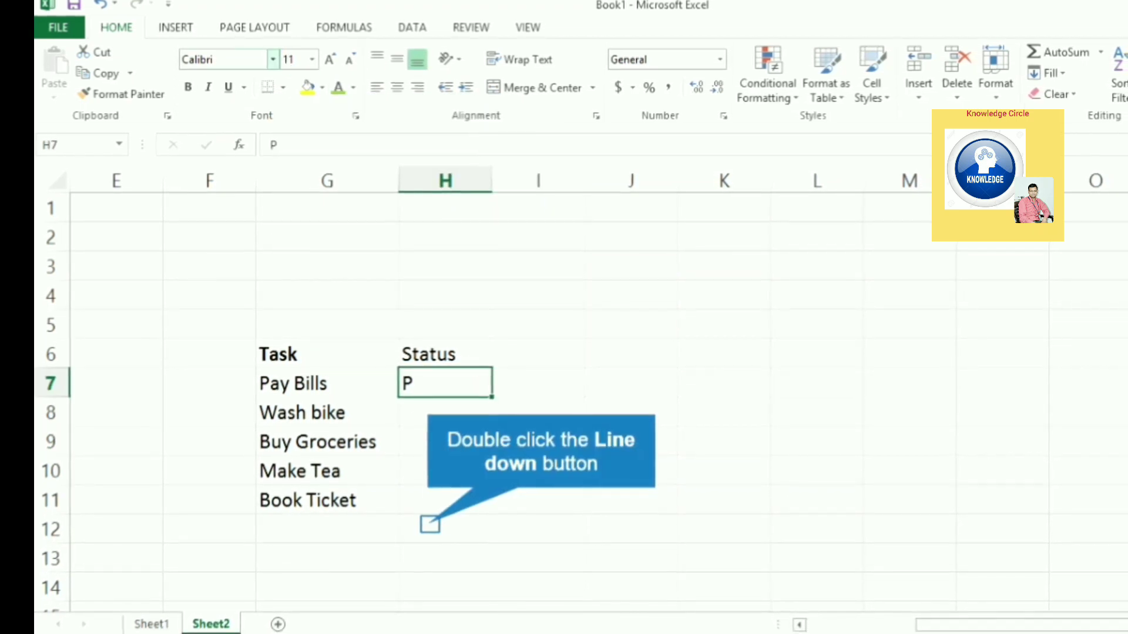
left_click(273, 60)
double_click(429, 524)
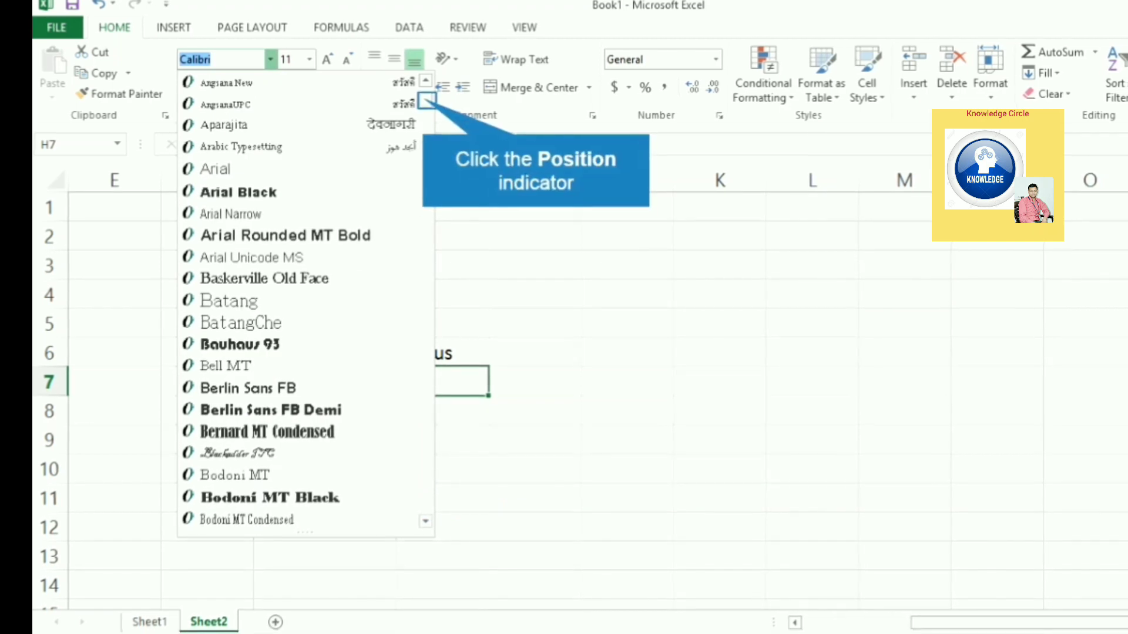
left_click_drag(428, 101, 428, 519)
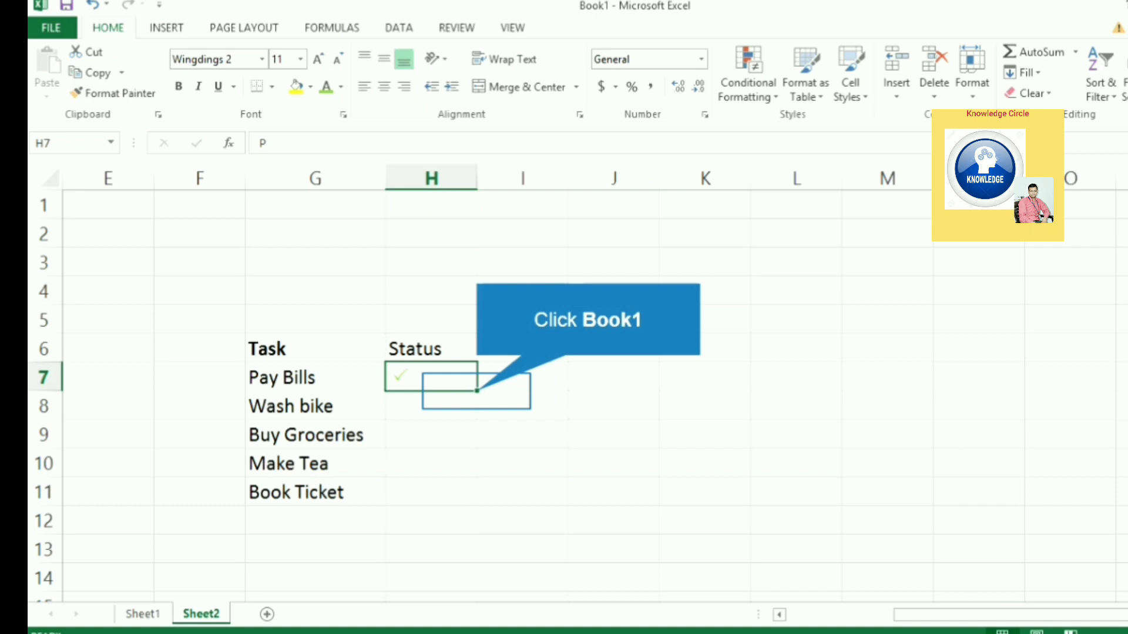
left_click_drag(478, 391, 477, 416)
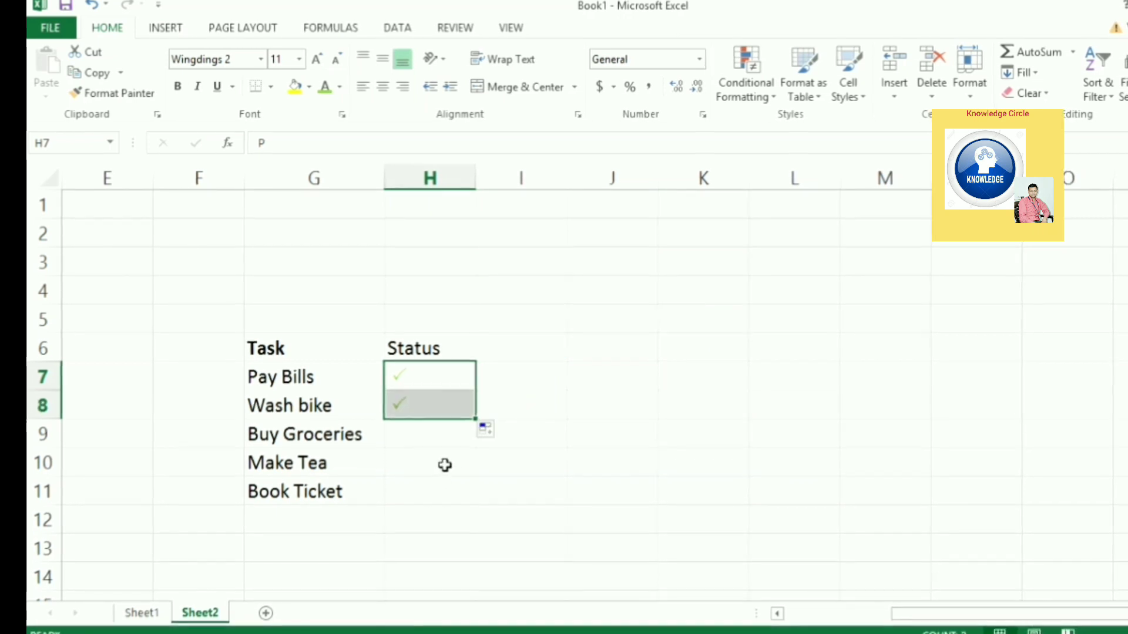
- Enter O in the Make Tea status cell H10 using the Wingdings 2 font and a red font color
left_click(444, 465)
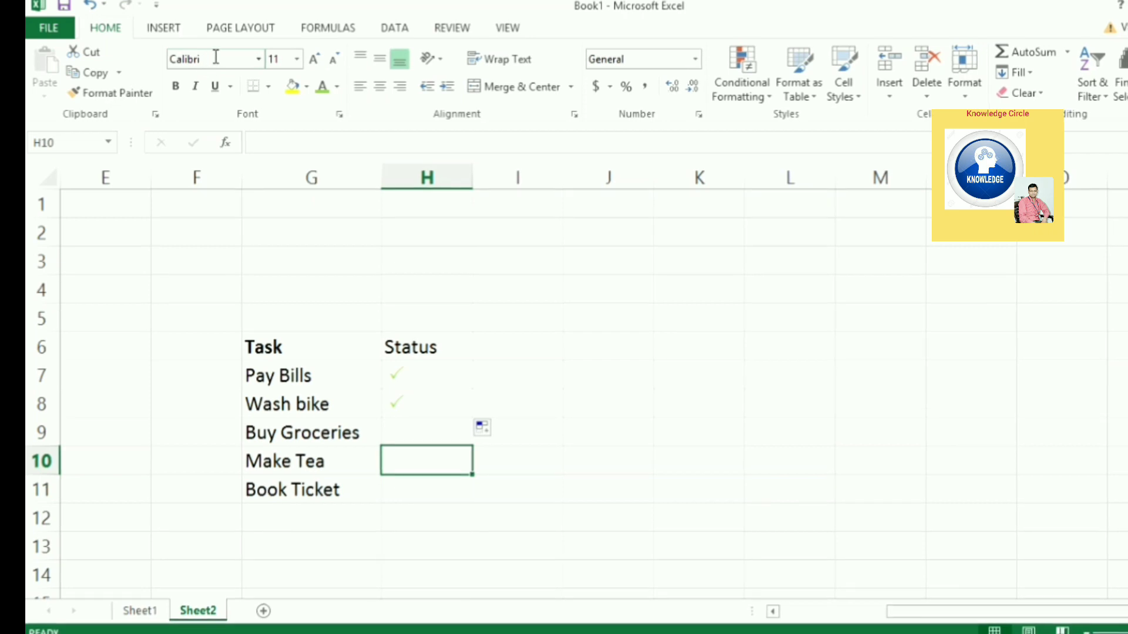
left_click(258, 60)
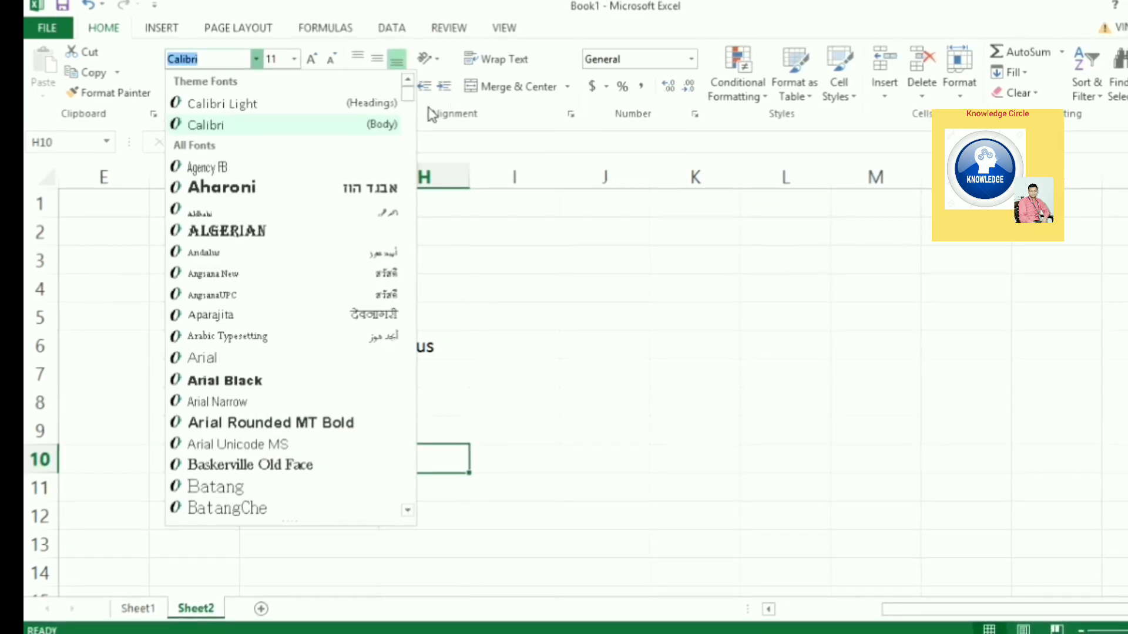
left_click_drag(408, 91, 410, 500)
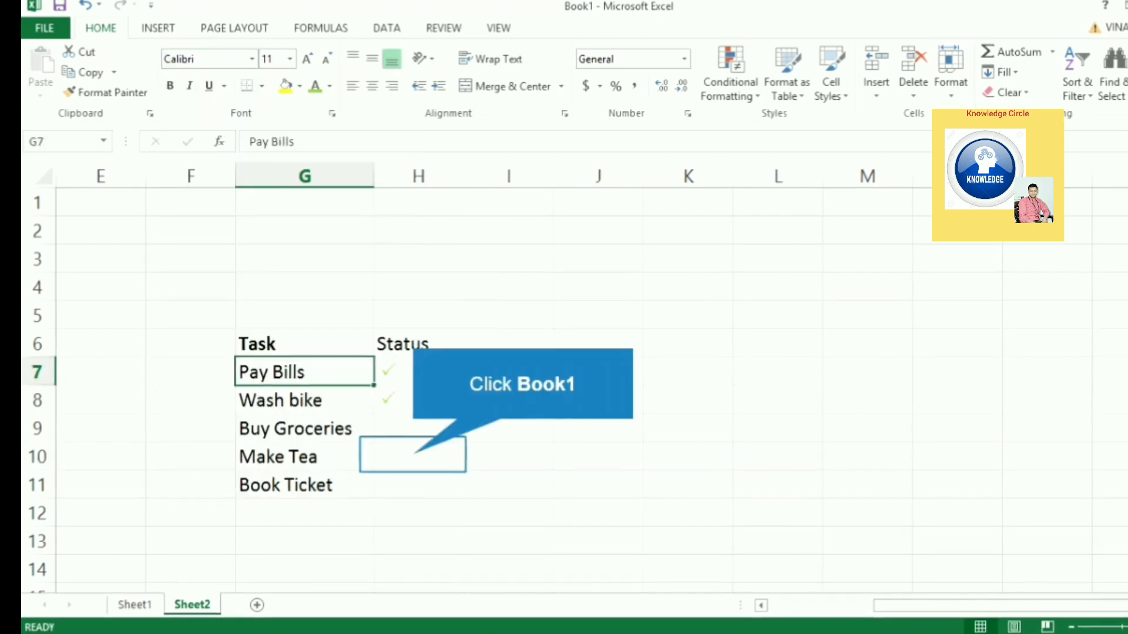
left_click(412, 455)
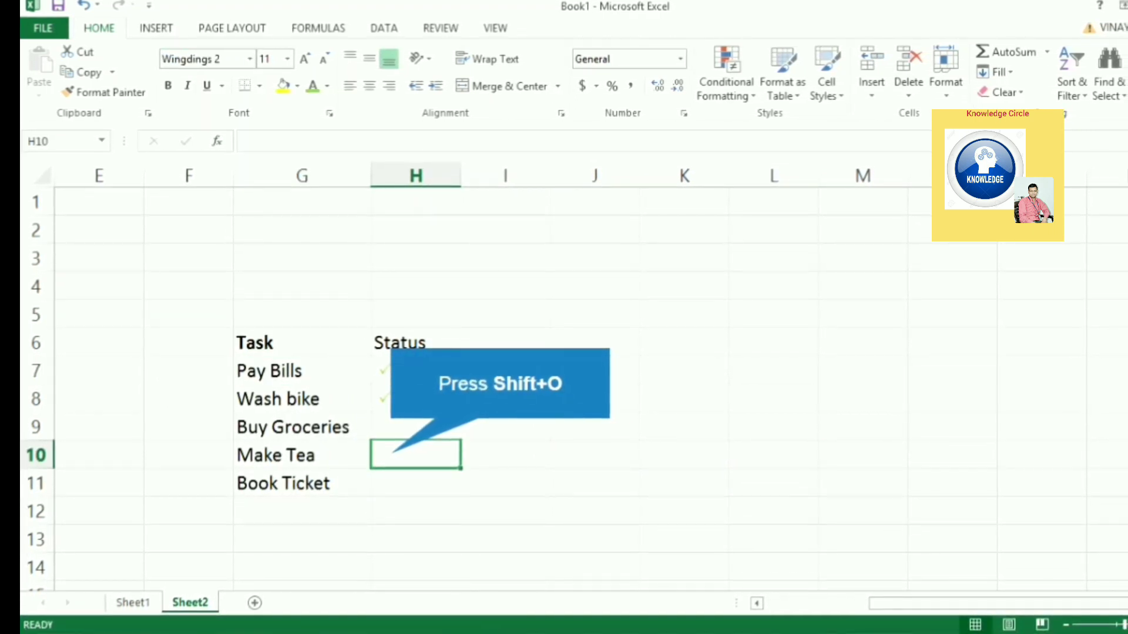
type("O")
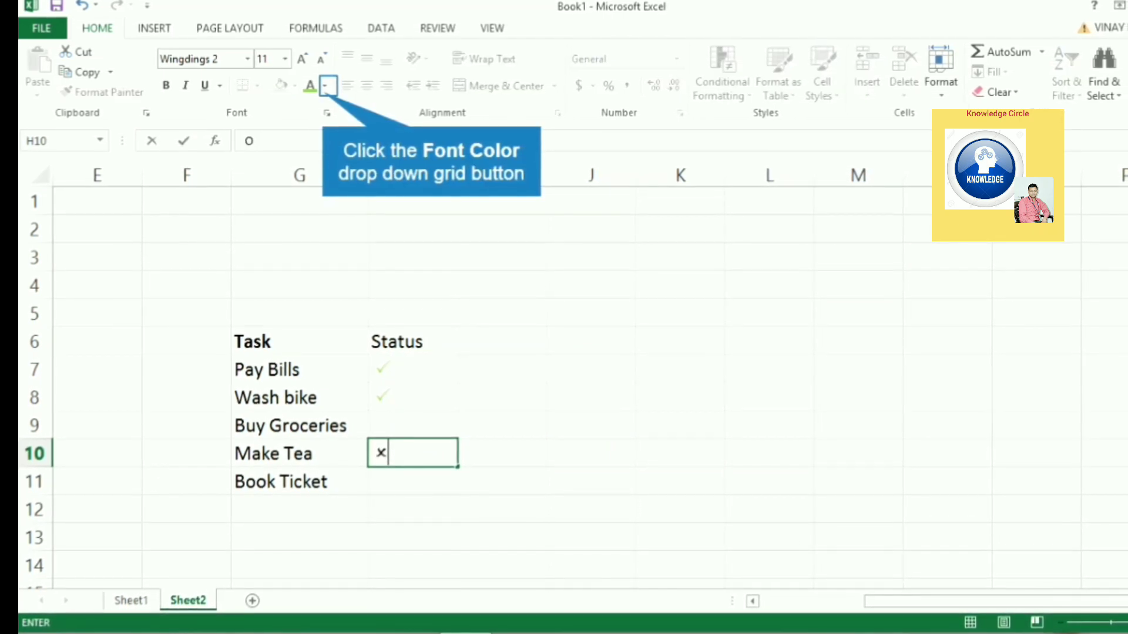
left_click(325, 86)
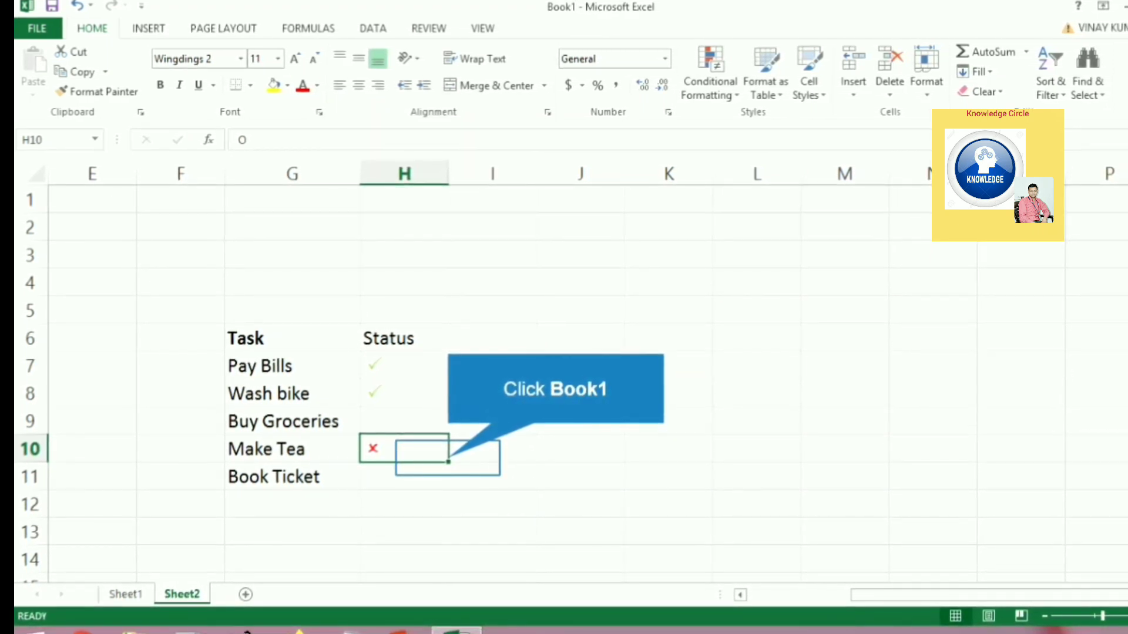
- Fill the red cross from H10 down to H11 and the green check mark from H8 down to H9
left_click_drag(448, 462, 449, 477)
left_click(428, 400)
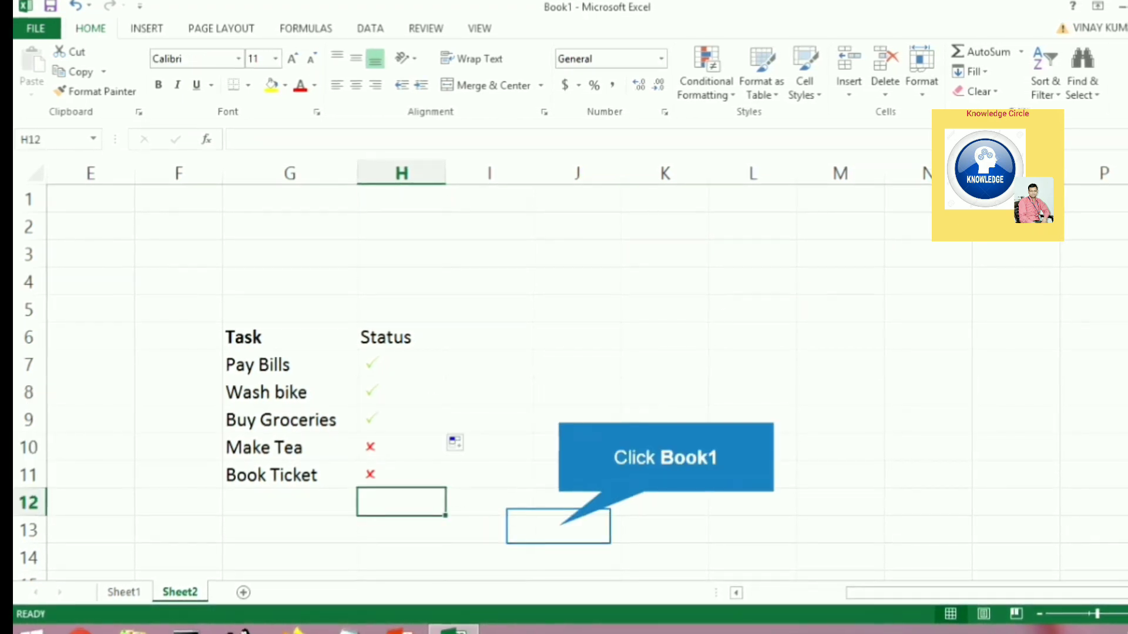
left_click(558, 527)
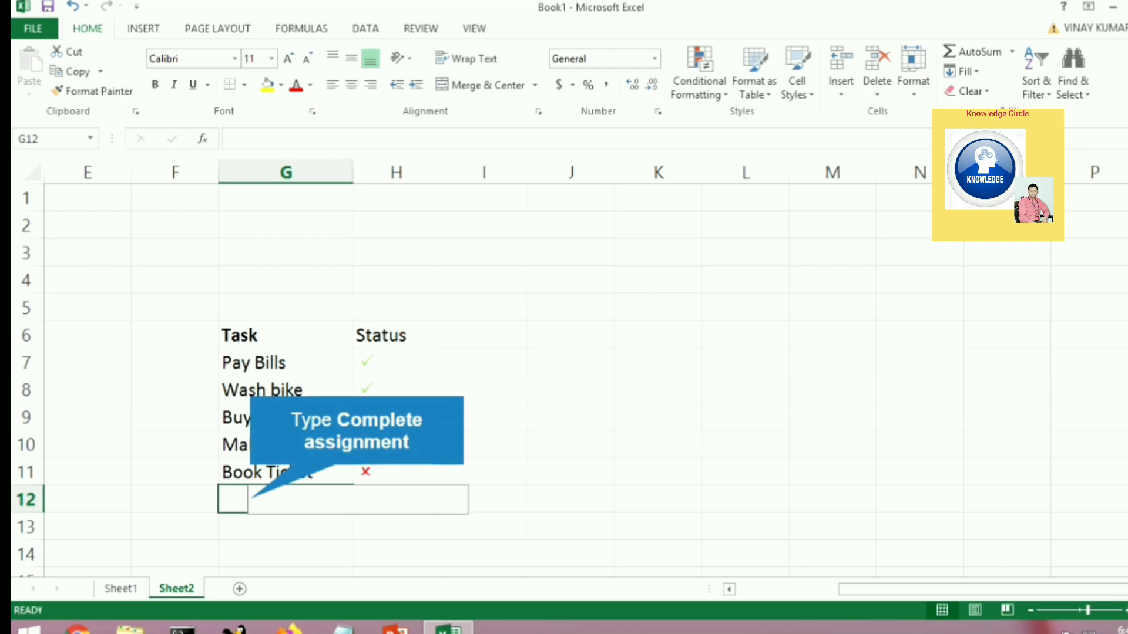
- Add the task Complete Assignment in cell G12 and autofit the width of column G
type("Co")
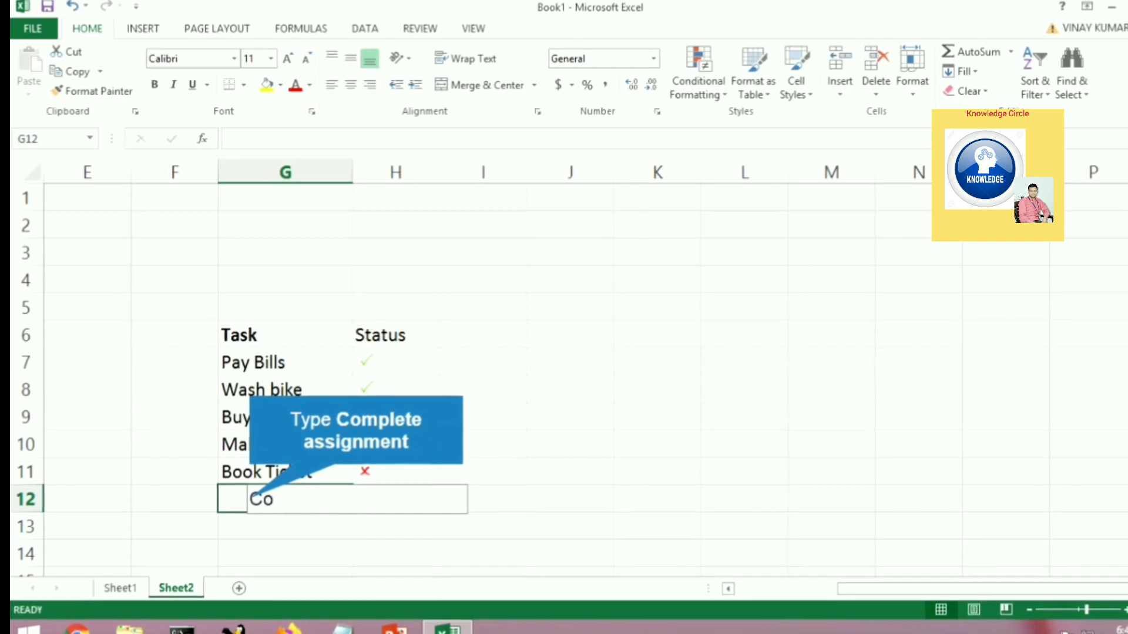
type("mple")
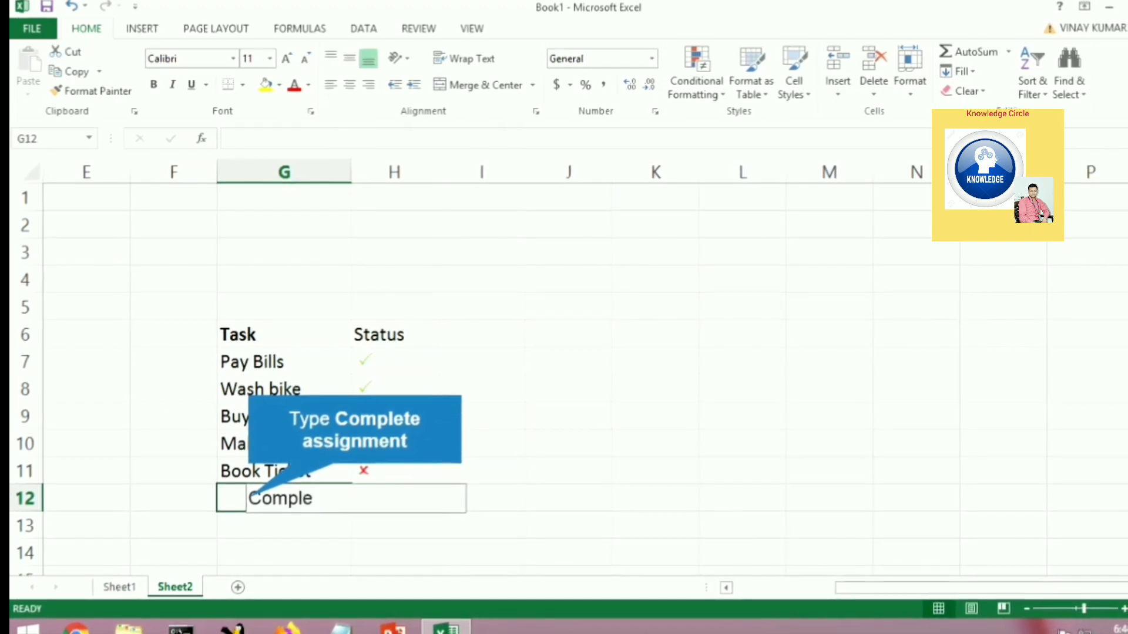
type("te")
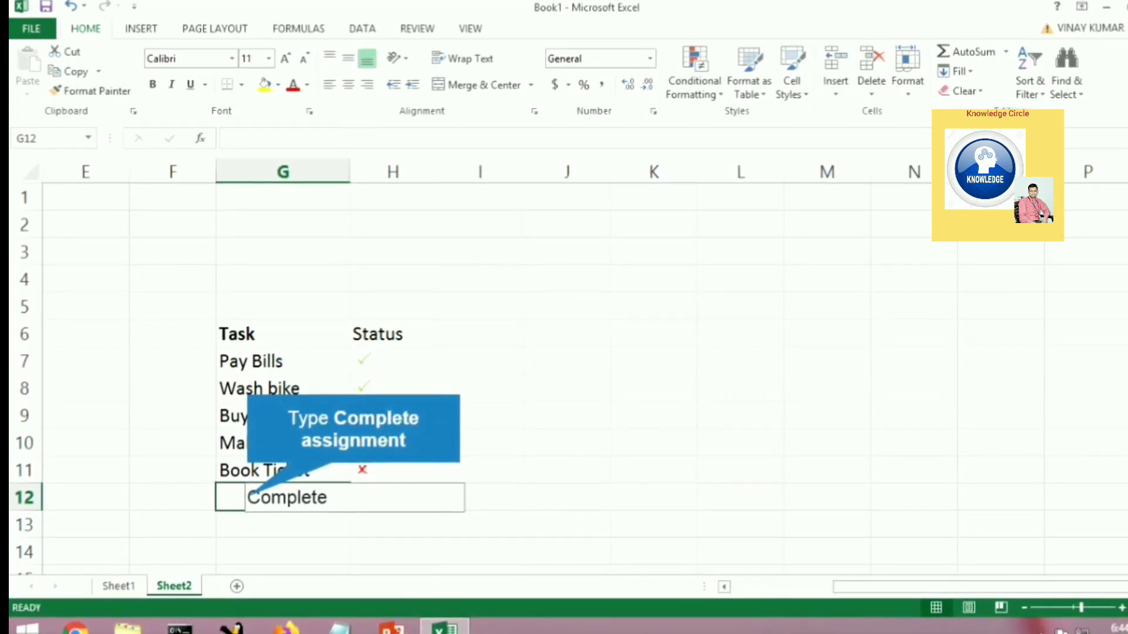
type(" assi")
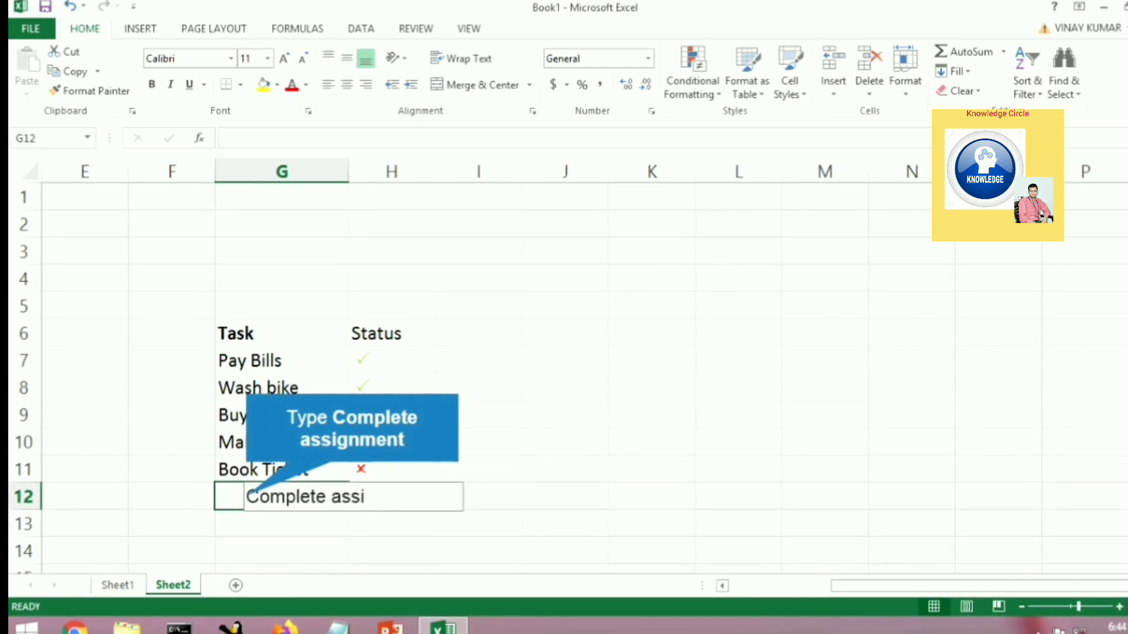
type("gnm")
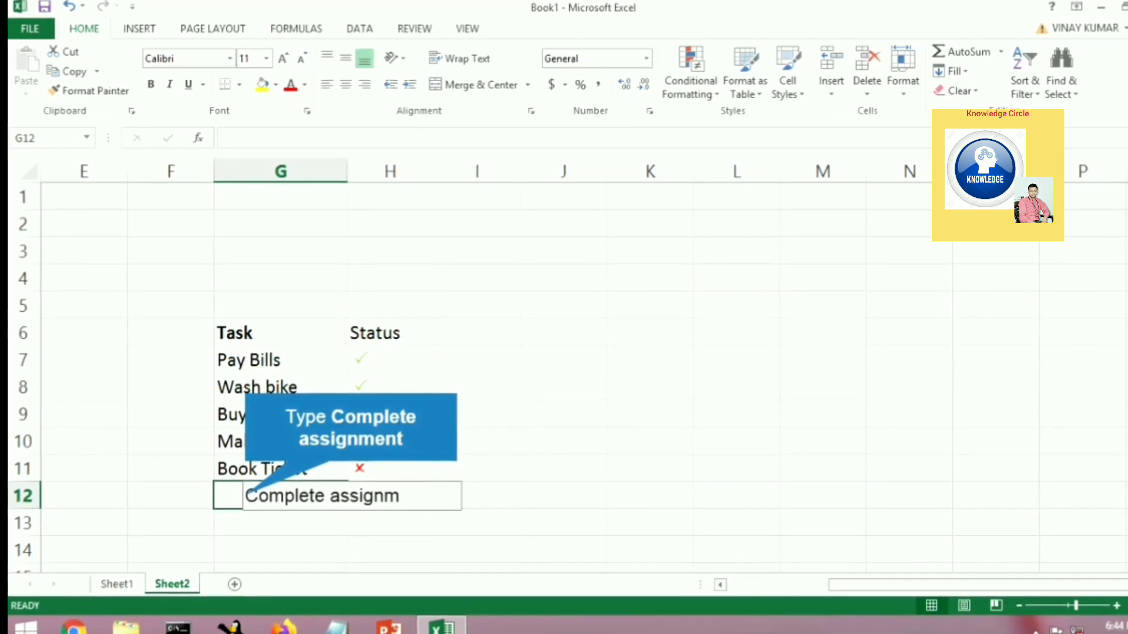
type("ent")
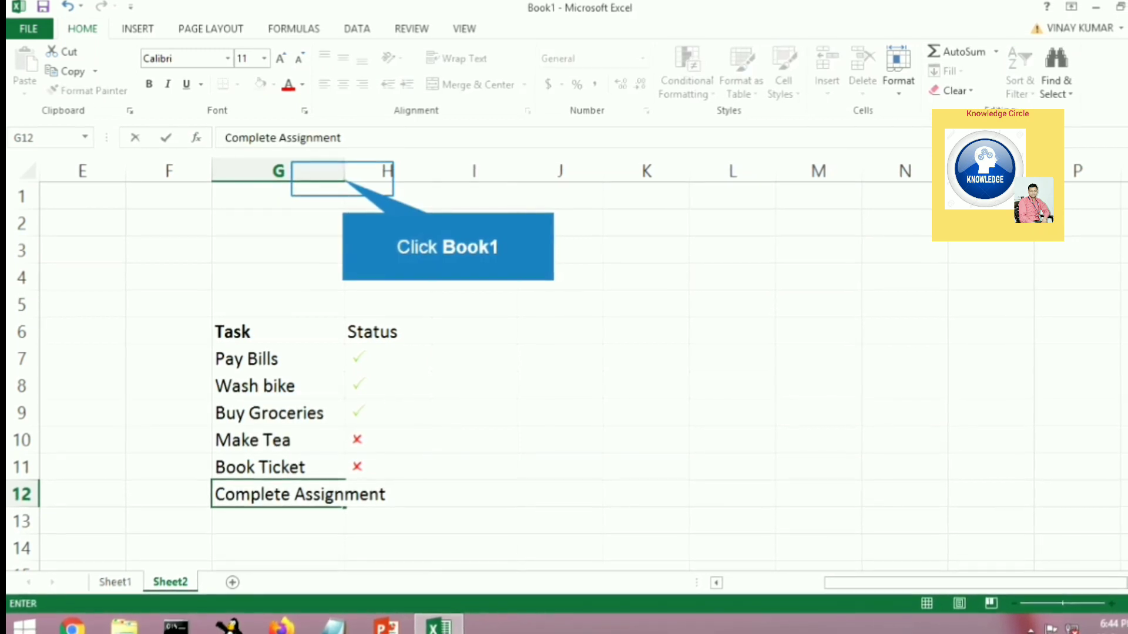
left_click(343, 178)
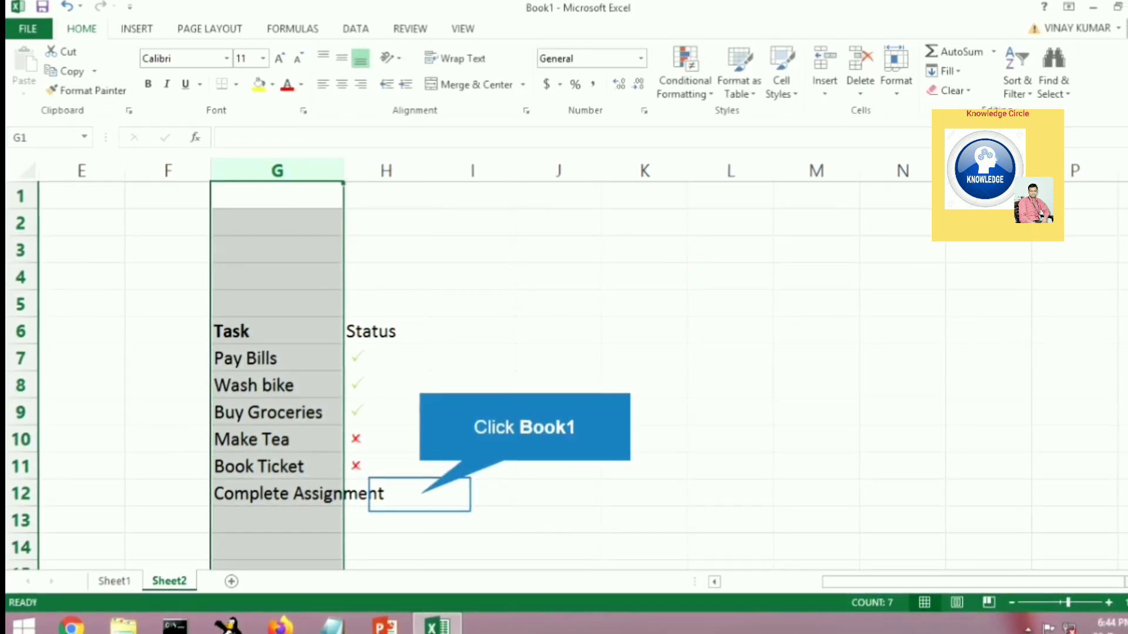
double_click(343, 171)
- Enter O in the Complete Assignment status cell H12 and set its font color to red
left_click(420, 494)
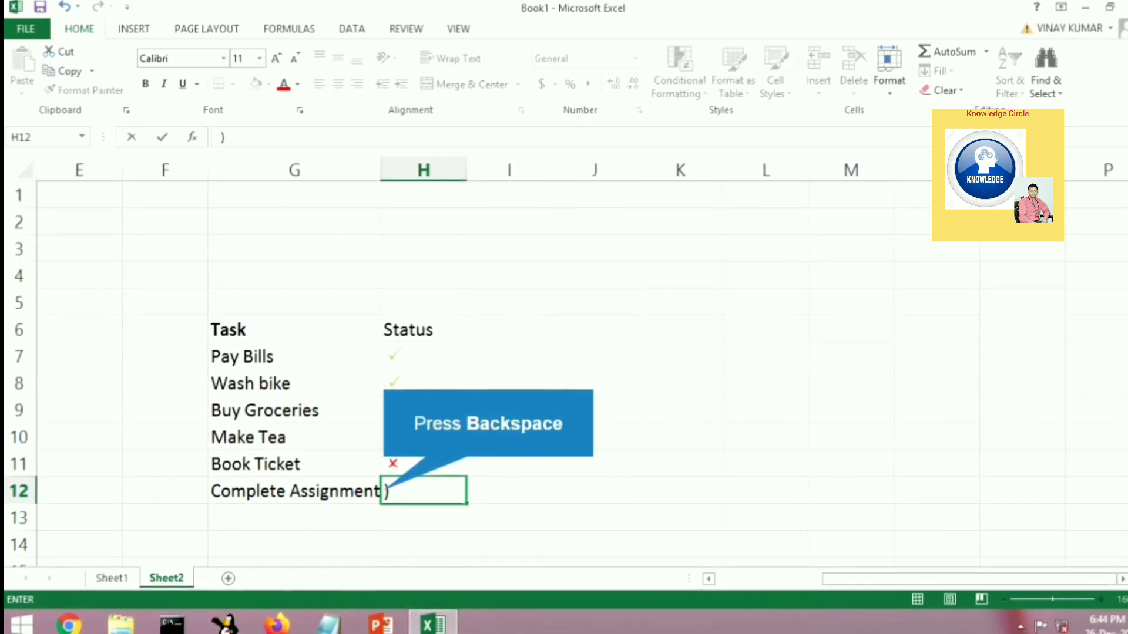
key("BackSpace")
type("O")
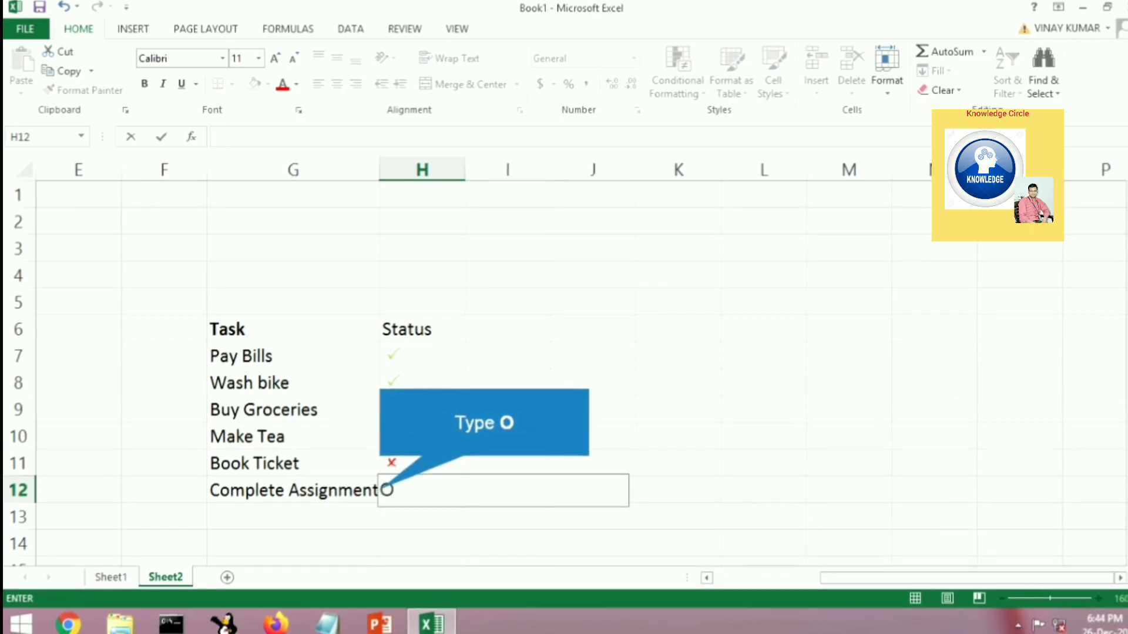
key("Return")
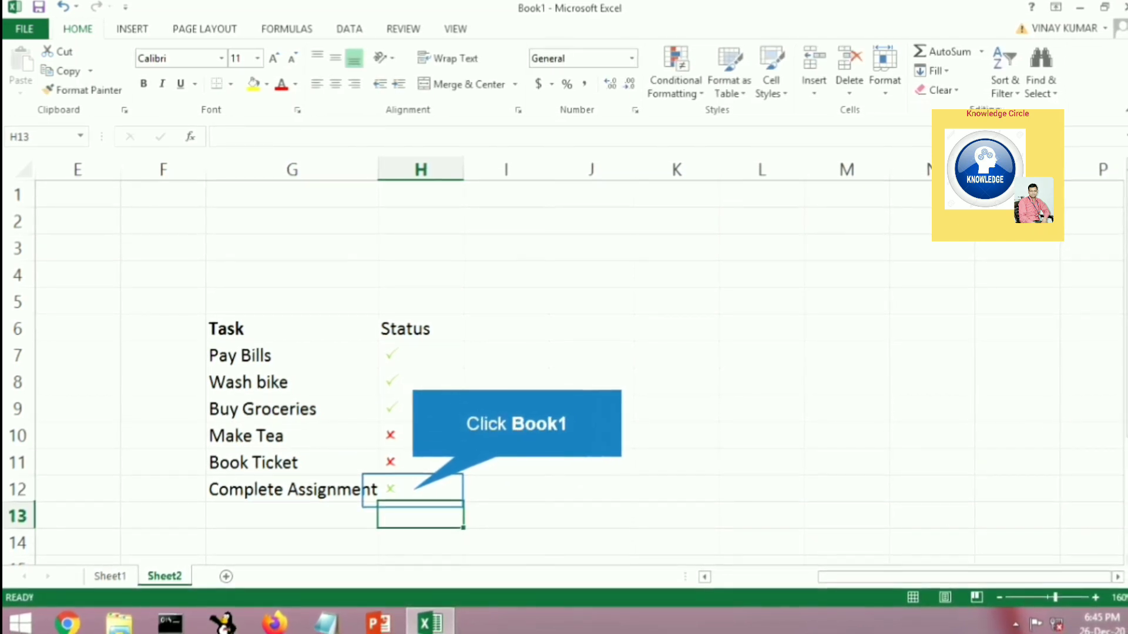
left_click(413, 490)
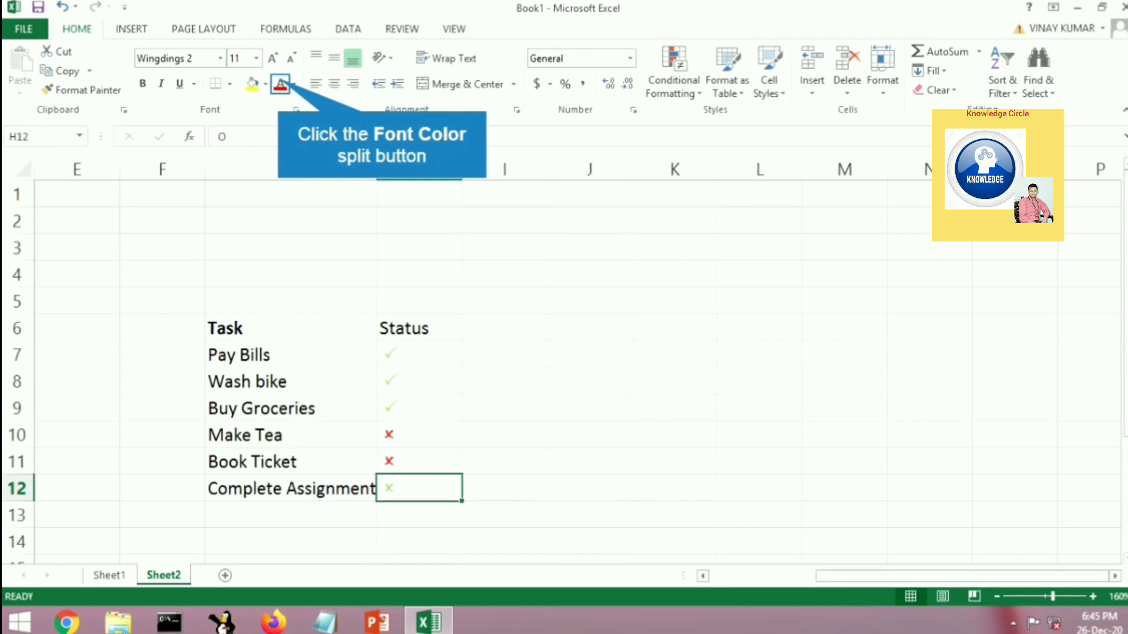
left_click(281, 84)
left_click(492, 522)
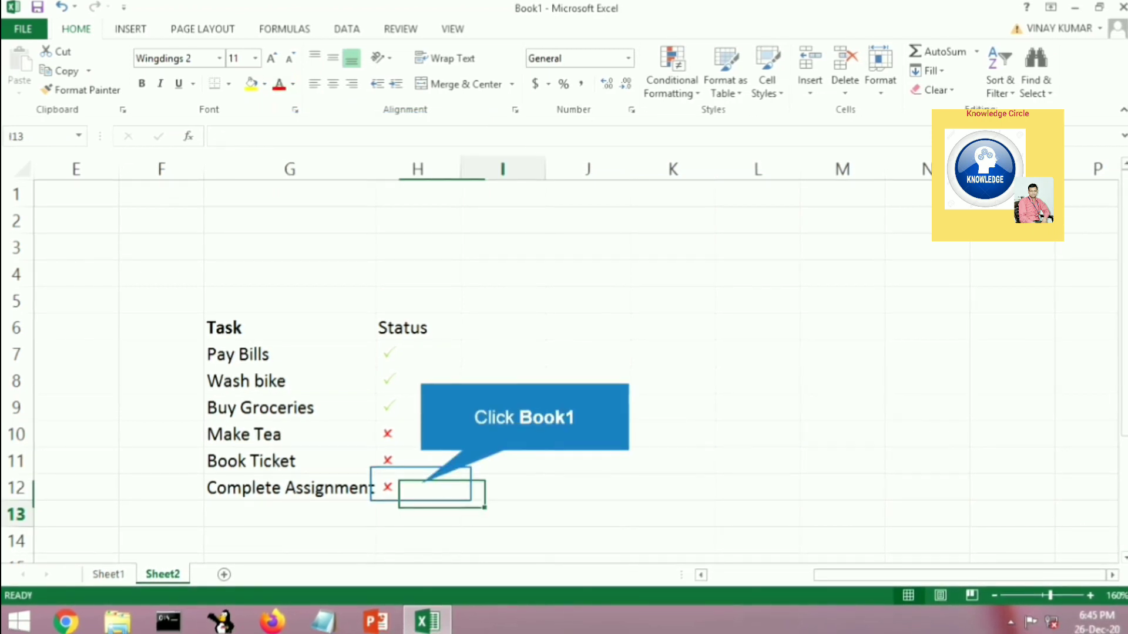
- Replace the Complete Assignment status in cell H12 with P
left_click(420, 486)
type("P")
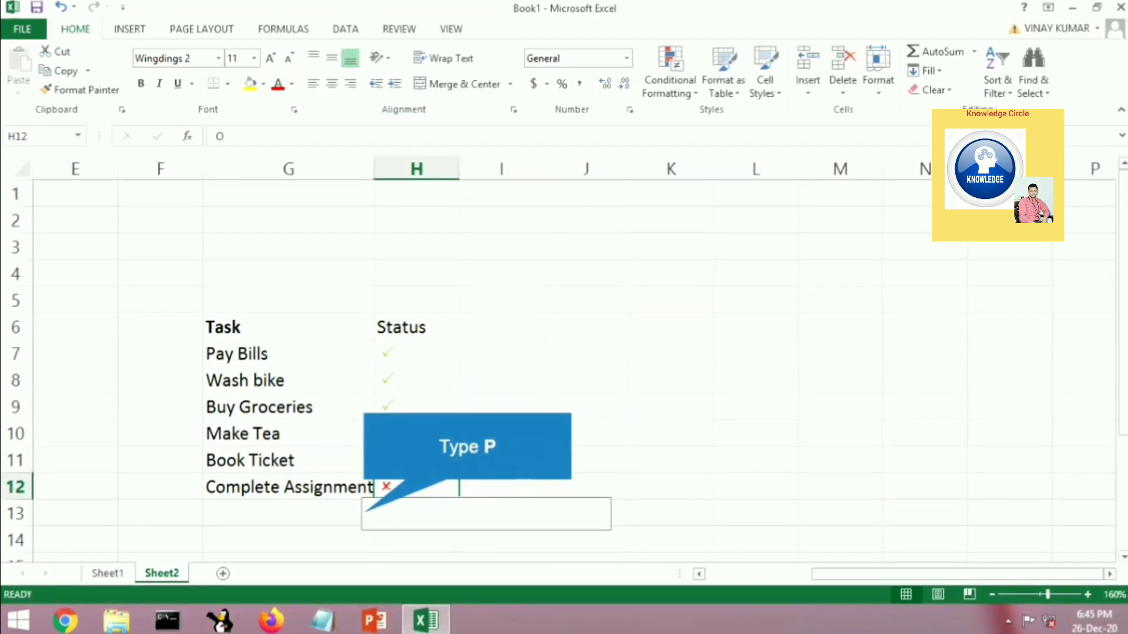